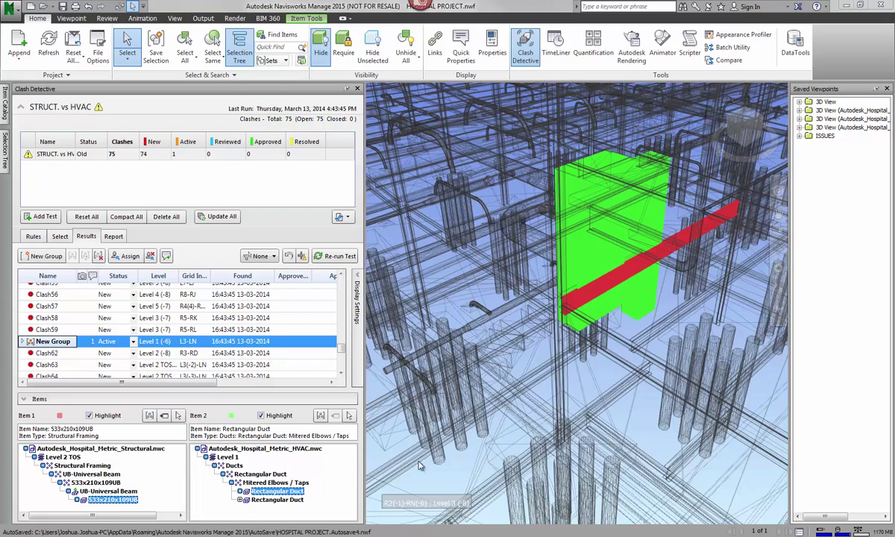
Switch the clashing rectangular duct back to Revit, and in the 1ST FLOOR HVAC PLAN move it together with the vertical duct above it slightly left
left_click(110, 227)
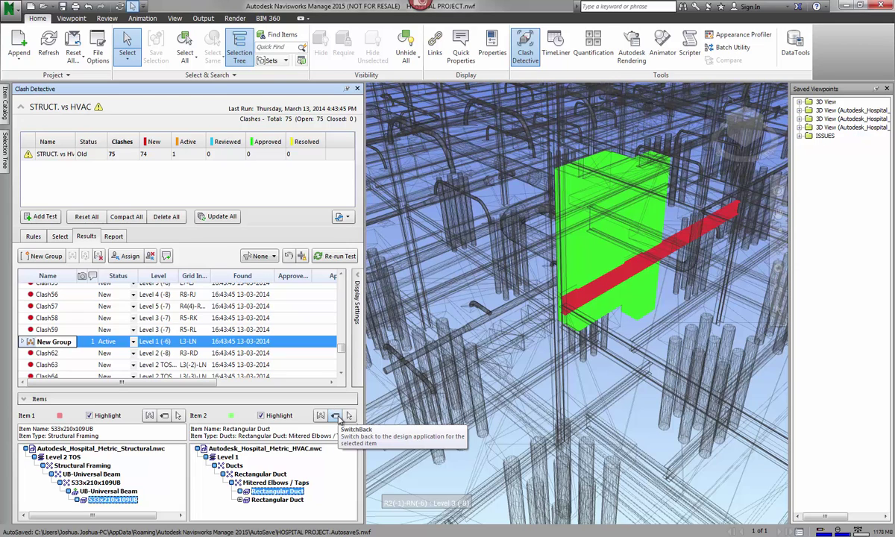
left_click(336, 417)
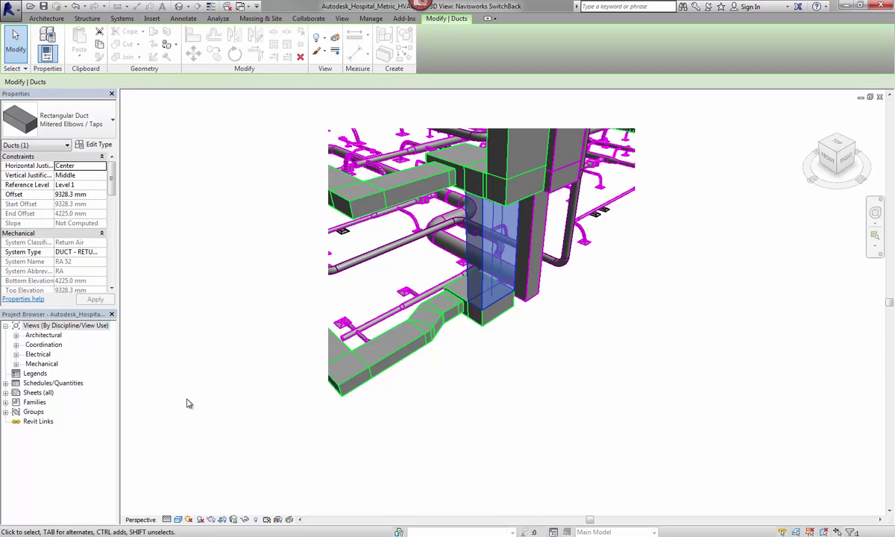
key("ctrl+Tab")
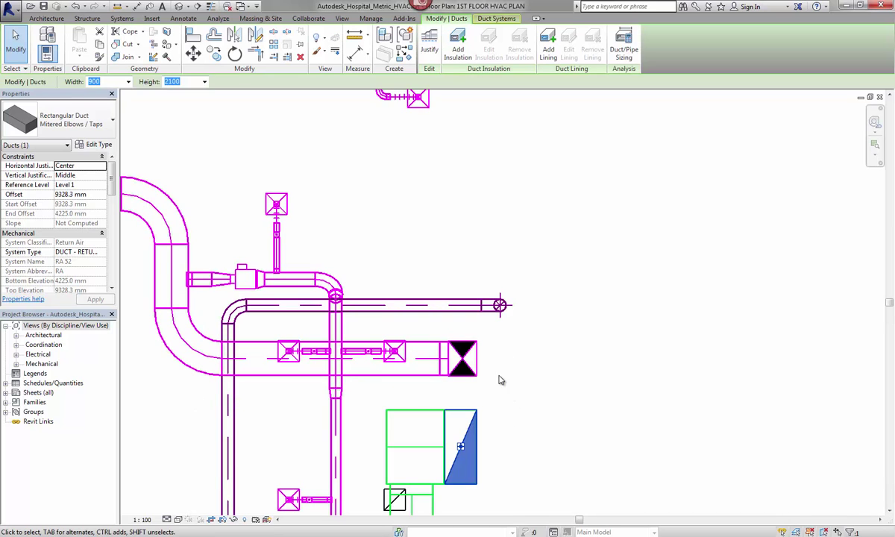
left_click(466, 359, "ctrl")
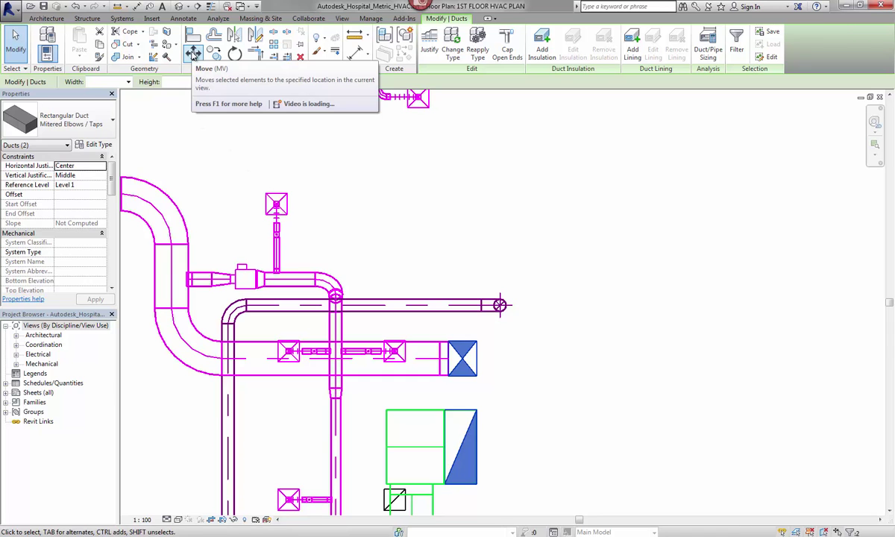
left_click(230, 100)
left_click(511, 401)
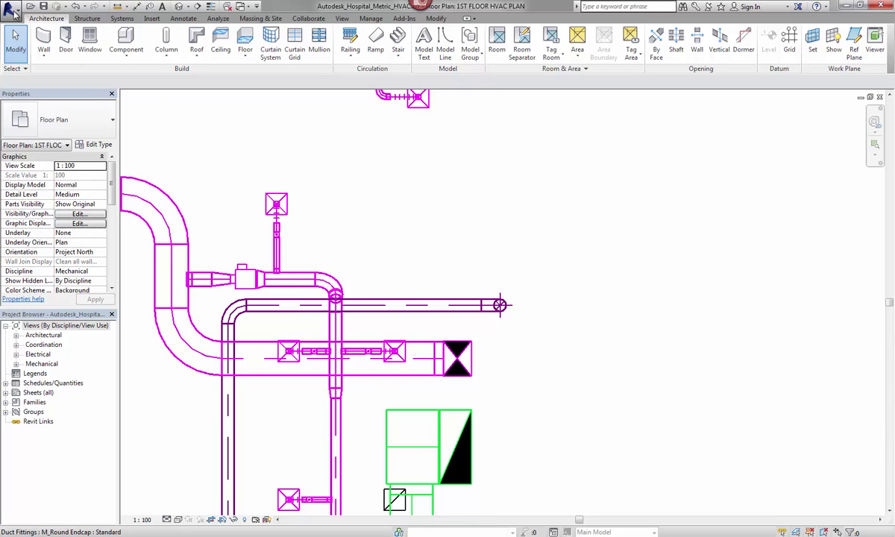
Export the HVAC model as a Navisworks NWC file, replacing the existing Autodesk_Hospital_Metric_HVAC.nwc in the Navisworks_Metric folder
left_click(14, 13)
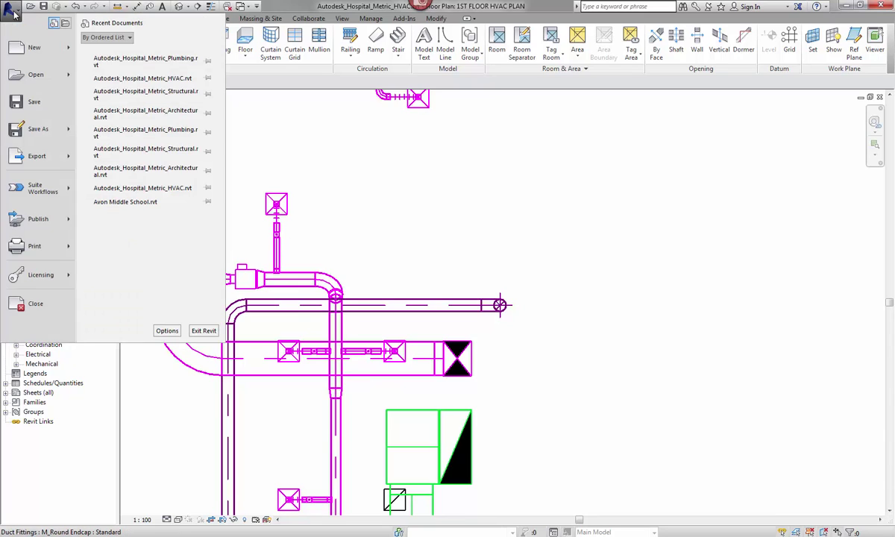
left_click(34, 155)
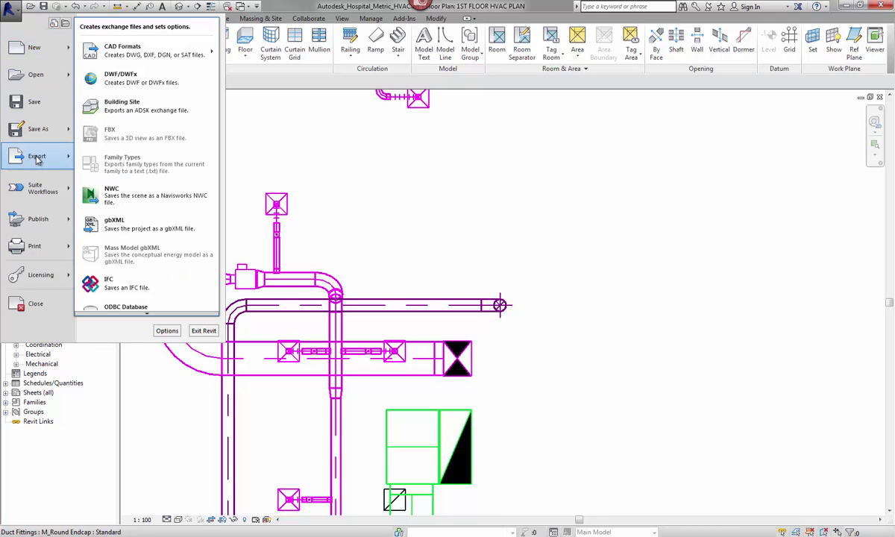
left_click(119, 198)
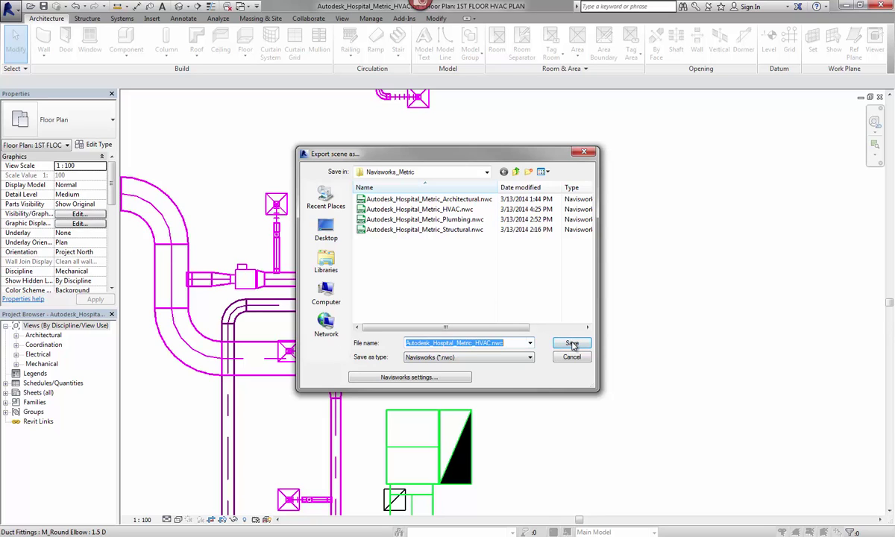
left_click(572, 343)
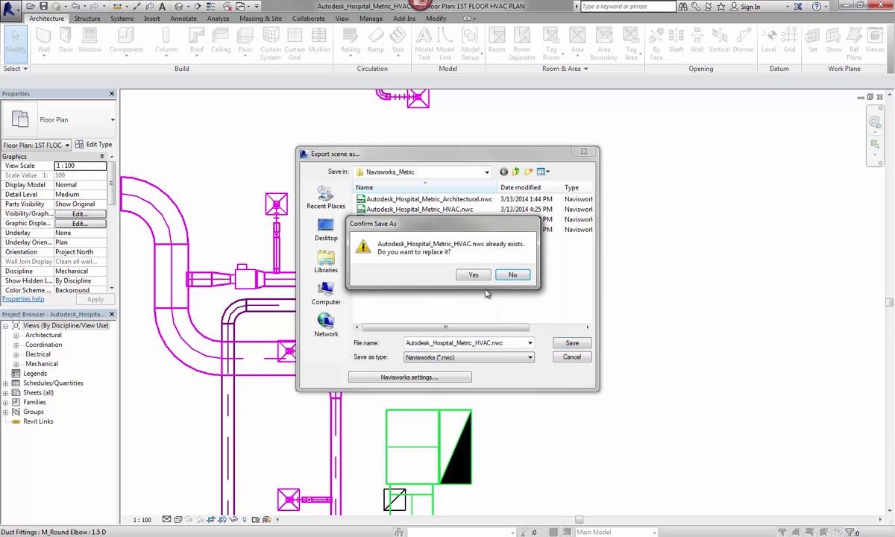
left_click(475, 275)
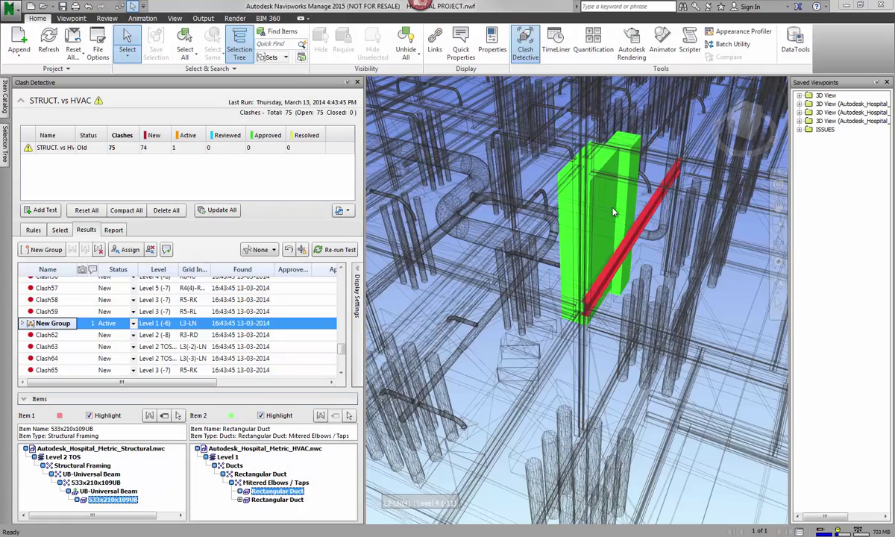
Refresh the hospital project in Navisworks and select the moved duct to inspect its clearance from the structural beam
left_click(51, 52)
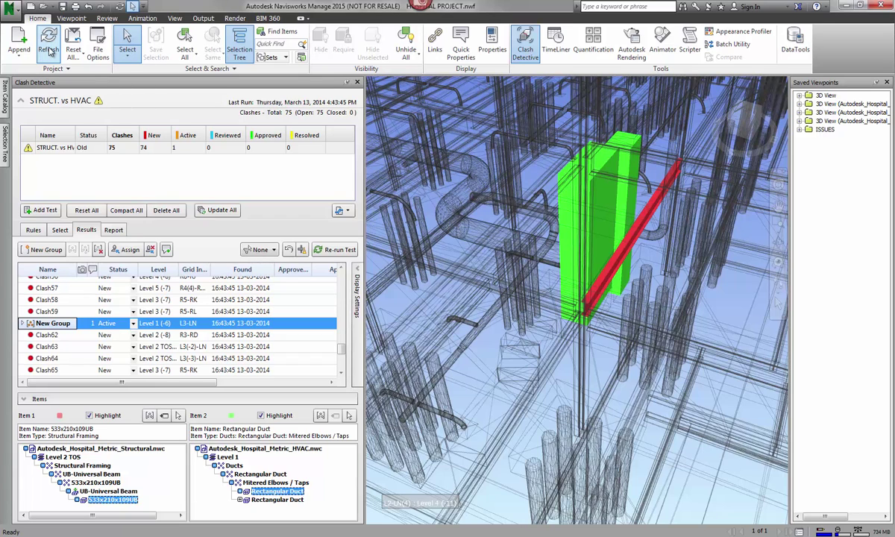
left_click(49, 50)
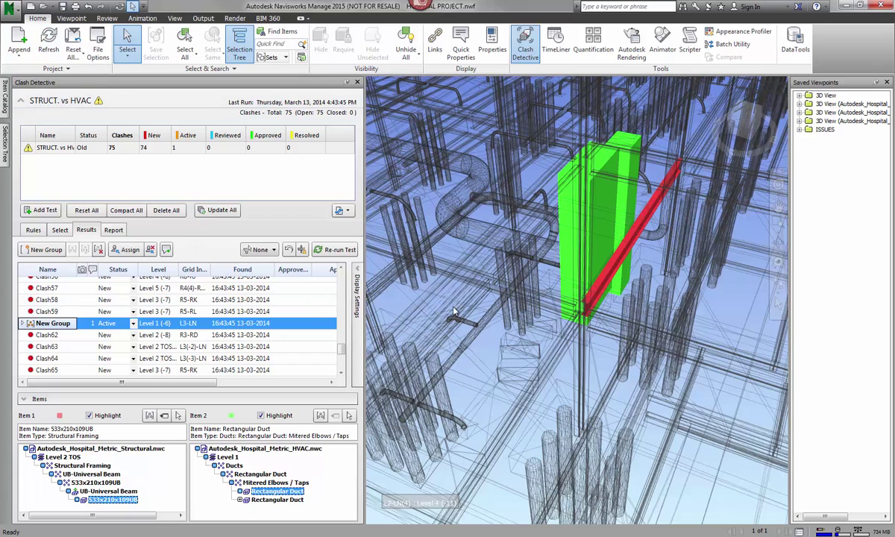
left_click(602, 197)
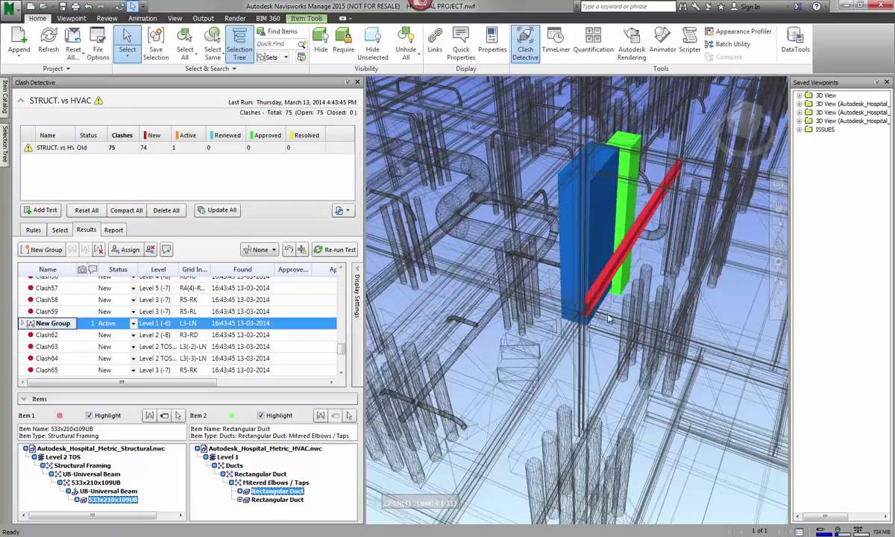
mouse_move(572, 300)
middle_mouse_down("shift")
mouse_move(594, 293)
mouse_move(580, 304)
mouse_move(619, 197)
mouse_move(639, 200)
mouse_move(624, 324)
mouse_move(607, 328)
mouse_move(617, 302)
mouse_move(599, 321)
mouse_move(610, 292)
mouse_move(584, 313)
middle_mouse_up("shift")
scroll(604, 273, "up", 3)
scroll(604, 273, "up", 2)
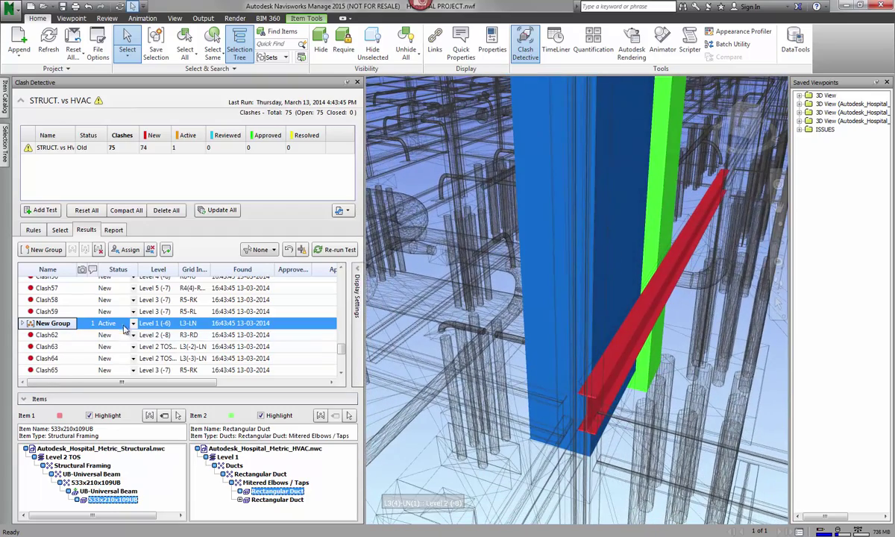
Set the status of the New Group clash in the STRUCT. vs HVAC test to Resolved
left_click(125, 324)
left_click(133, 324)
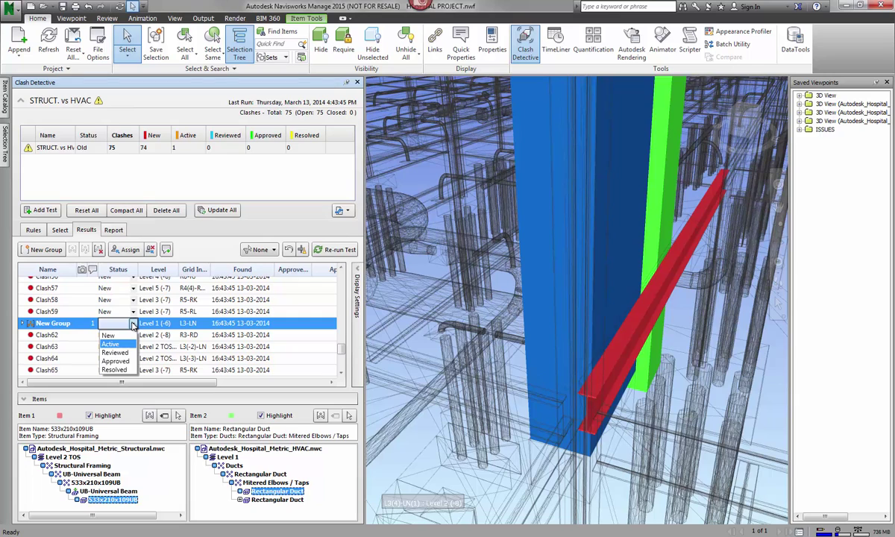
left_click(115, 370)
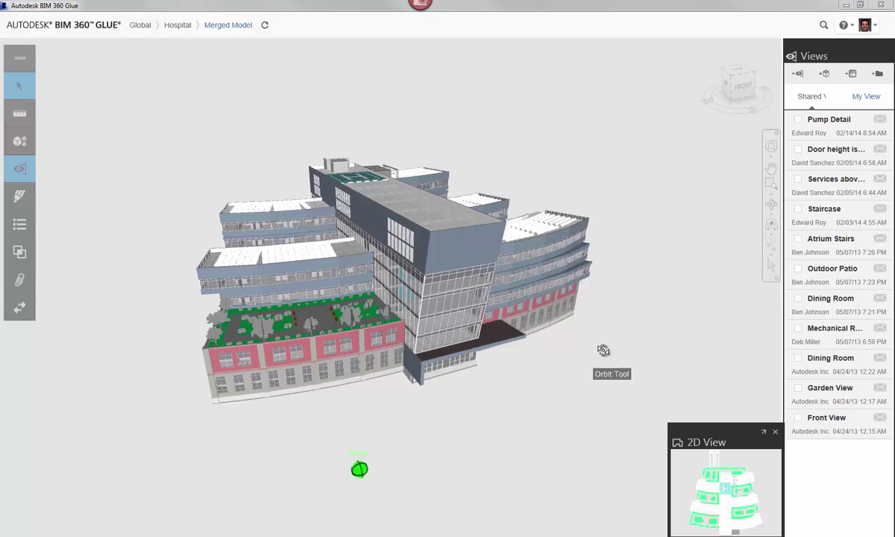
In BIM 360 Glue, save a project-shared view of the rooftop solar panels beside the mechanical units as SOLAR PANEL ISSUE and activate it
mouse_move(603, 351)
left_mouse_down()
mouse_move(578, 373)
mouse_move(541, 341)
mouse_move(601, 318)
mouse_move(537, 334)
mouse_move(506, 360)
mouse_move(406, 328)
mouse_move(434, 351)
mouse_move(403, 414)
left_mouse_up()
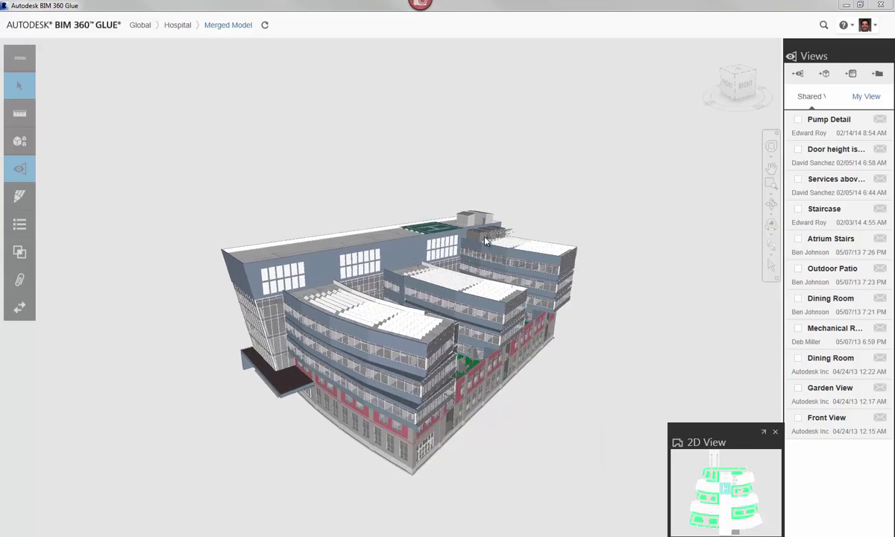
scroll(508, 250, "up", 5)
scroll(566, 273, "up", 6)
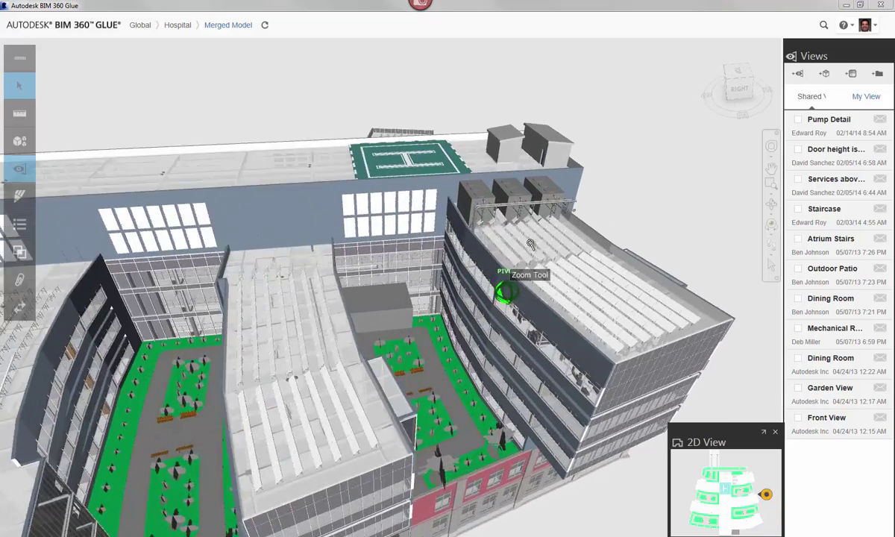
scroll(531, 244, "up", 3)
middle_click_drag(522, 239, 515, 348)
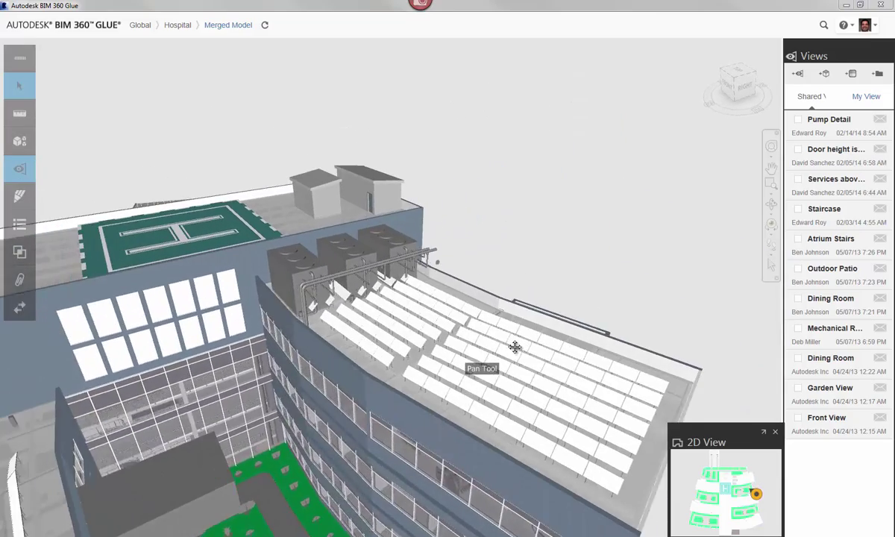
scroll(382, 319, "up", 4)
scroll(382, 319, "up", 3)
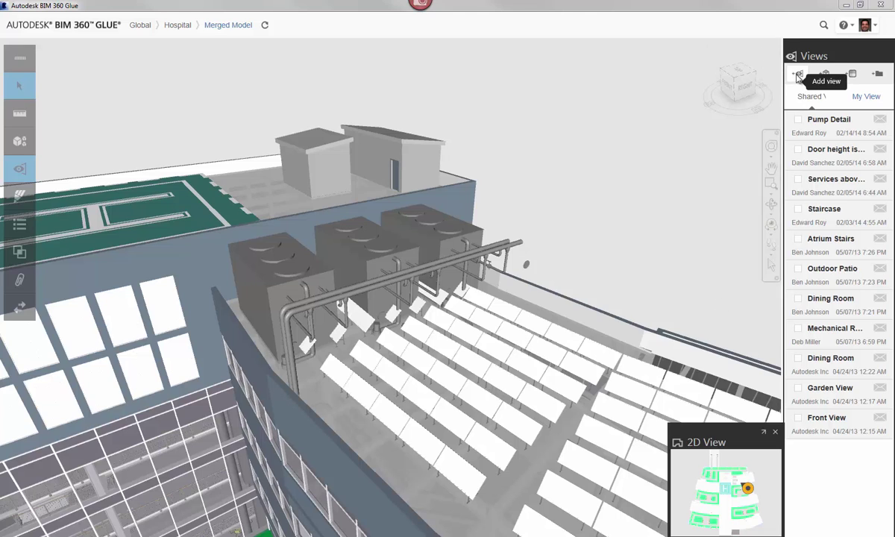
left_click(798, 74)
left_click(817, 109)
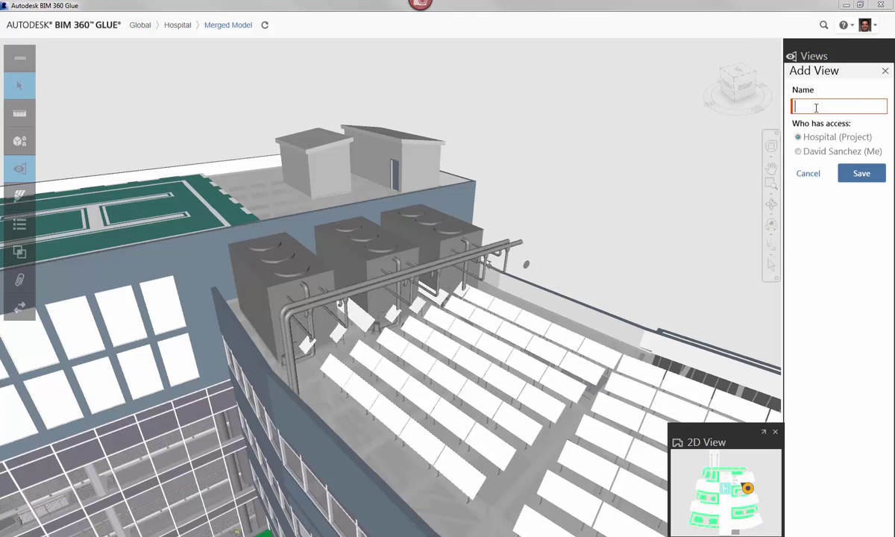
type("SOLAR PANEL ISSUE")
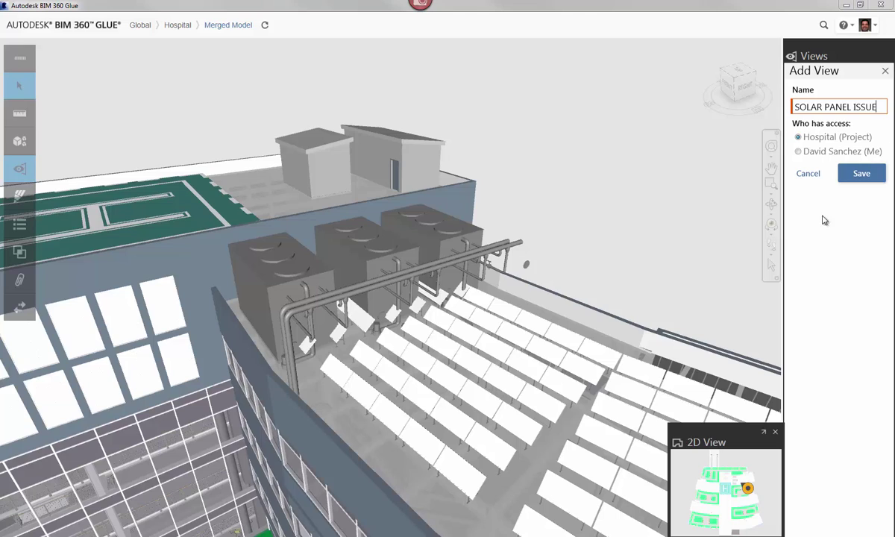
left_click(856, 175)
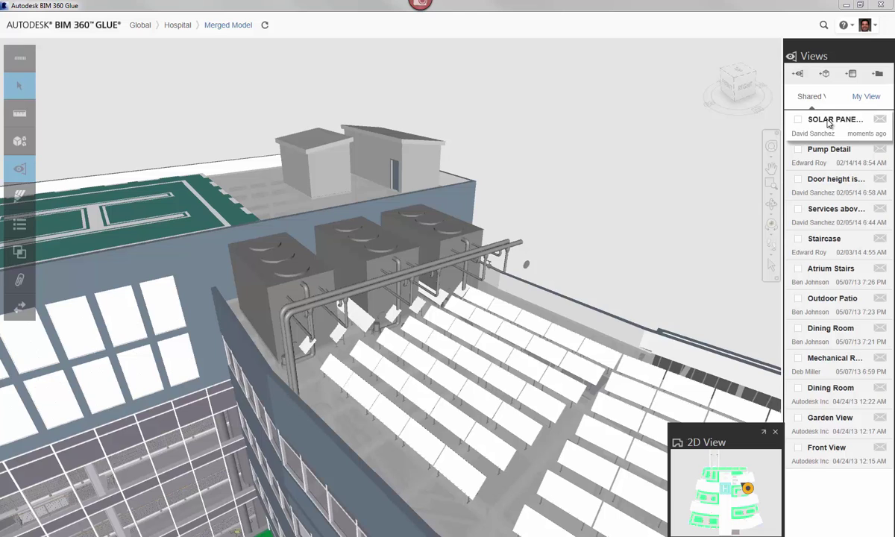
left_click(798, 120)
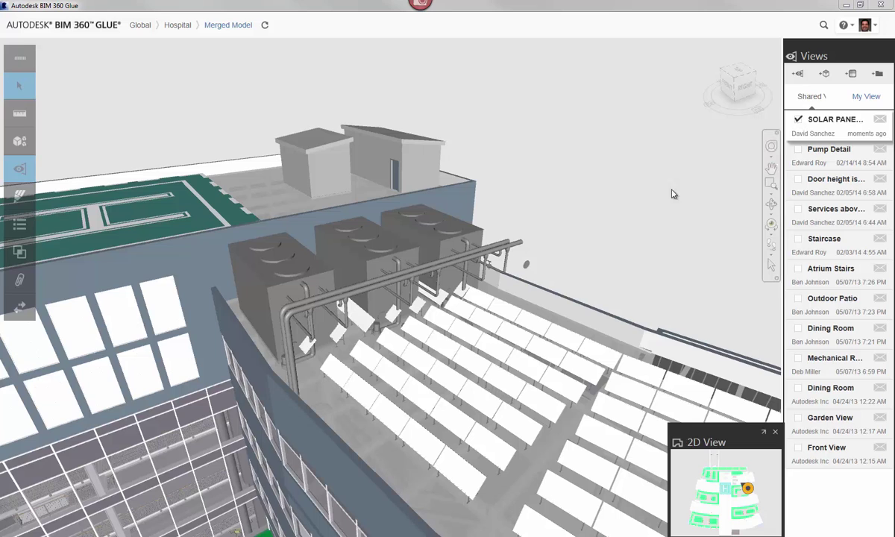
Start a new markup and draw a red ellipse around the solar panels next to the rooftop pipes and mechanical units
left_click(19, 197)
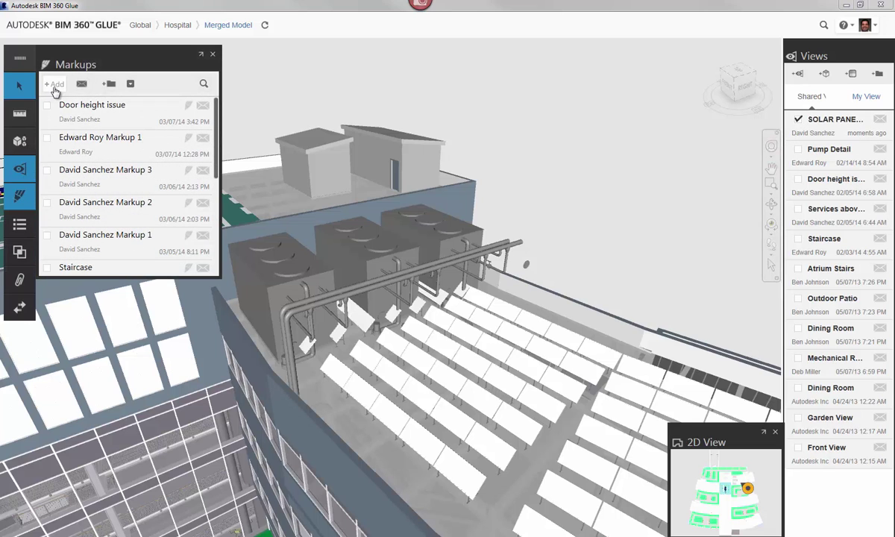
left_click(53, 86)
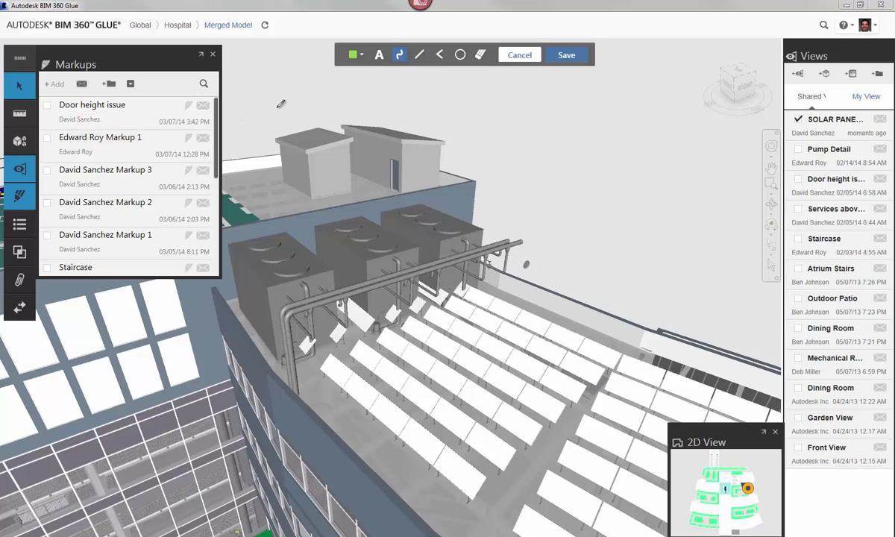
left_click(358, 57)
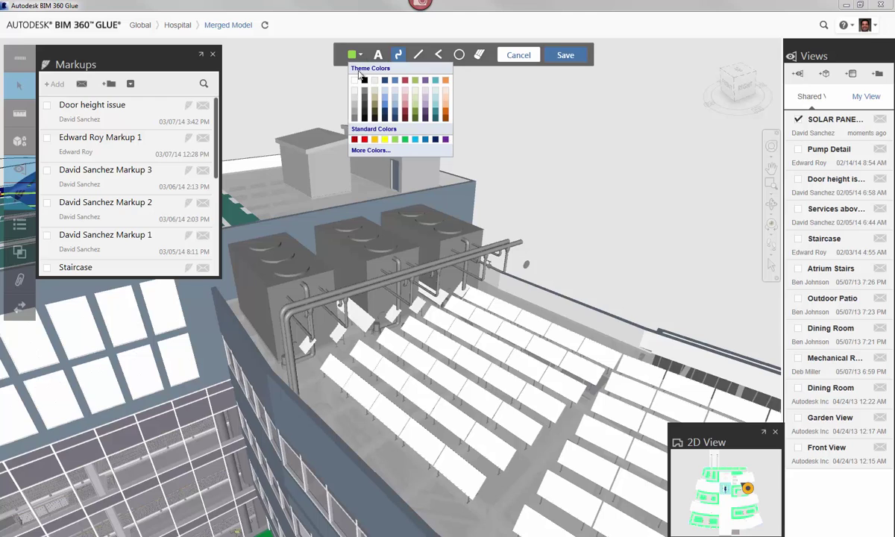
left_click(365, 138)
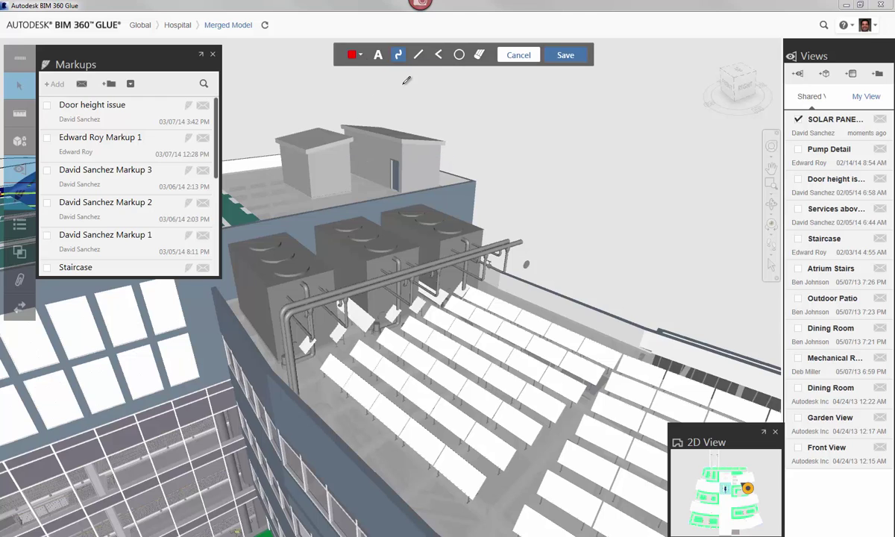
left_click(459, 55)
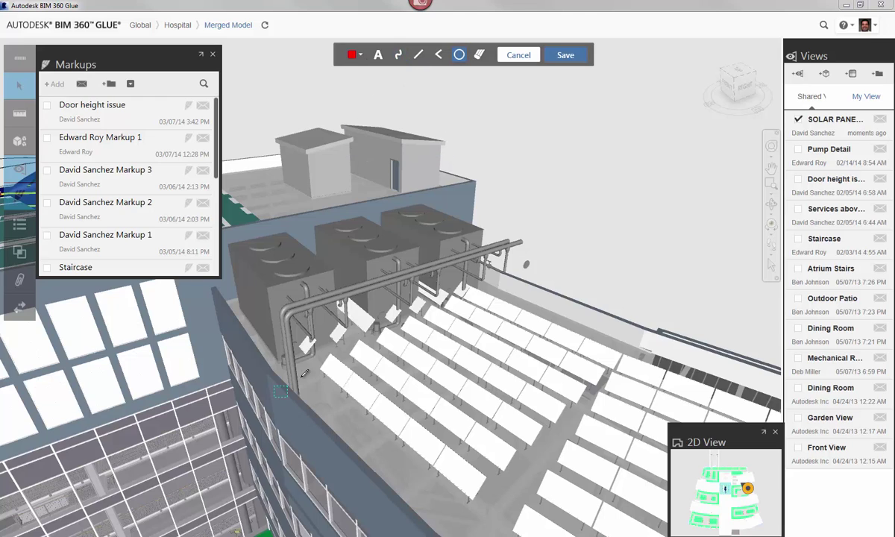
left_click_drag(546, 205, 543, 206)
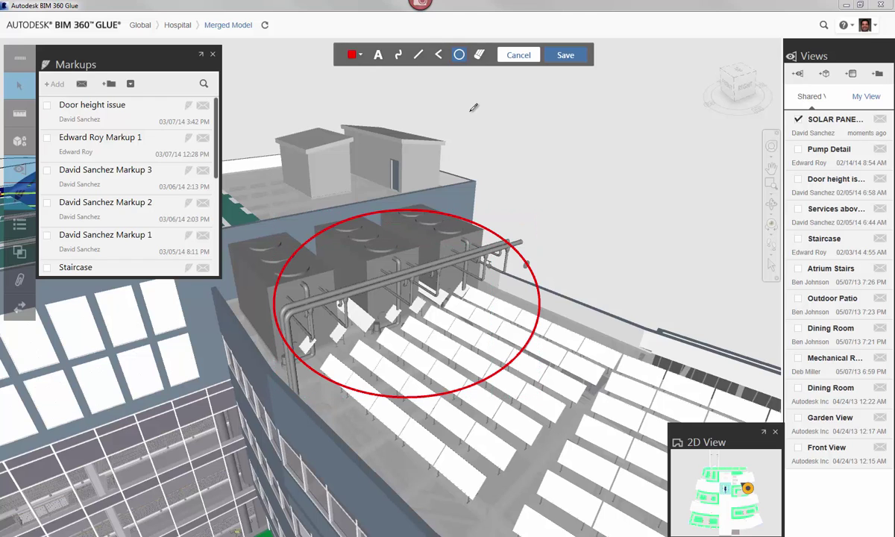
Add the red note REMOVE SOLAR PANELS HERE beside the ellipse and save the markup as SOLAR PANEL ISSUE
left_click(378, 56)
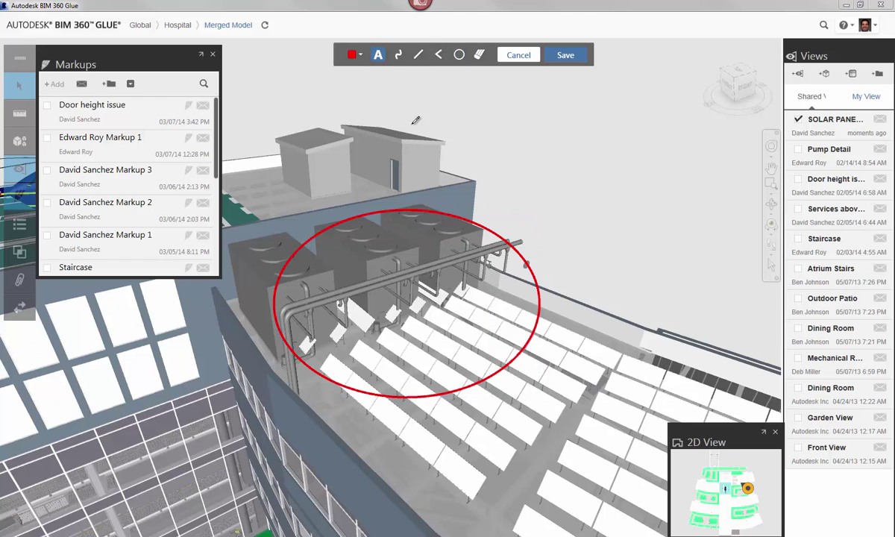
left_click(552, 251)
type("REMOVE SOLAR PANELS HERE")
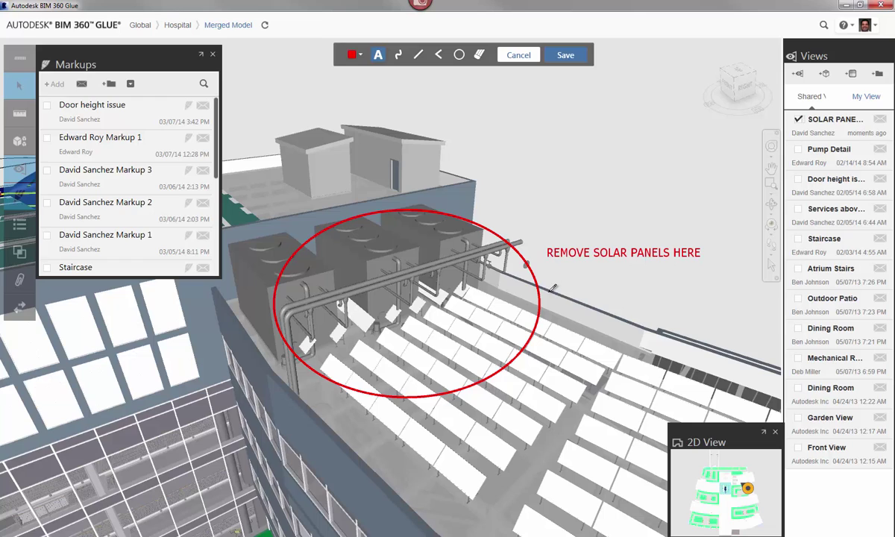
left_click(566, 55)
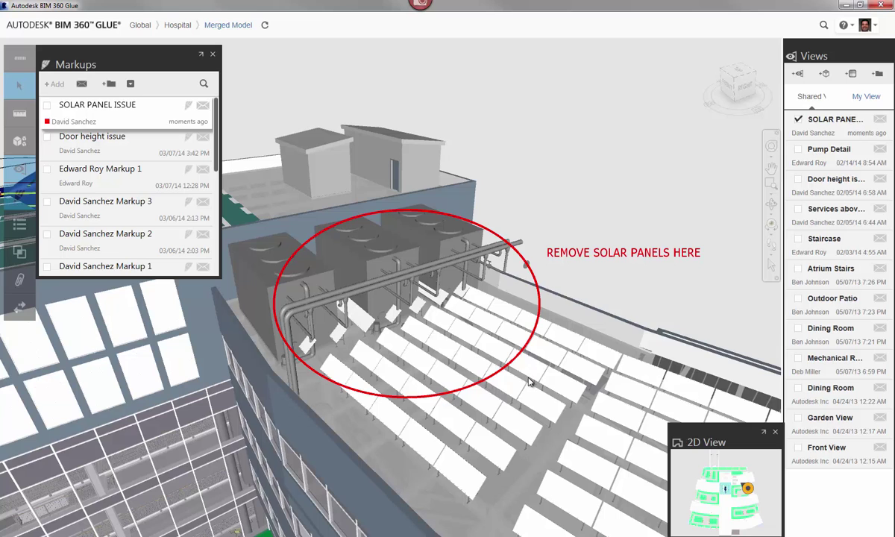
Notify the third-listed project member of the Door height issue markup with the message PLEASE SEE THE ERROR I FOUND THIS AFTERNOON. THIS NEEDS OUR ATTENTION
left_click(87, 142)
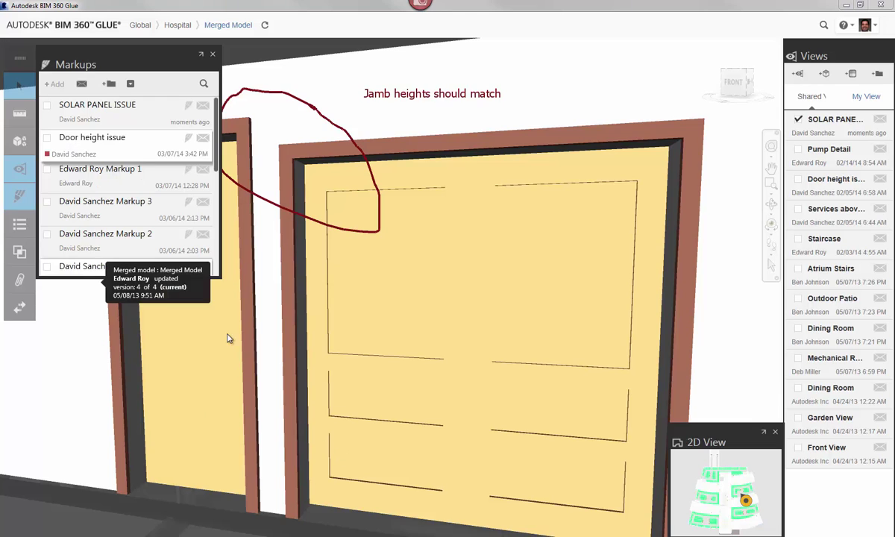
left_click(203, 140)
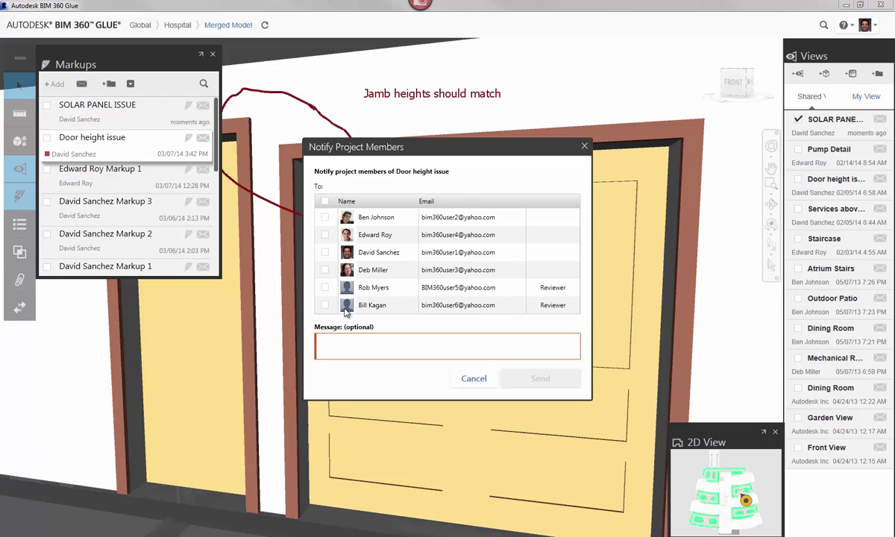
left_click(325, 253)
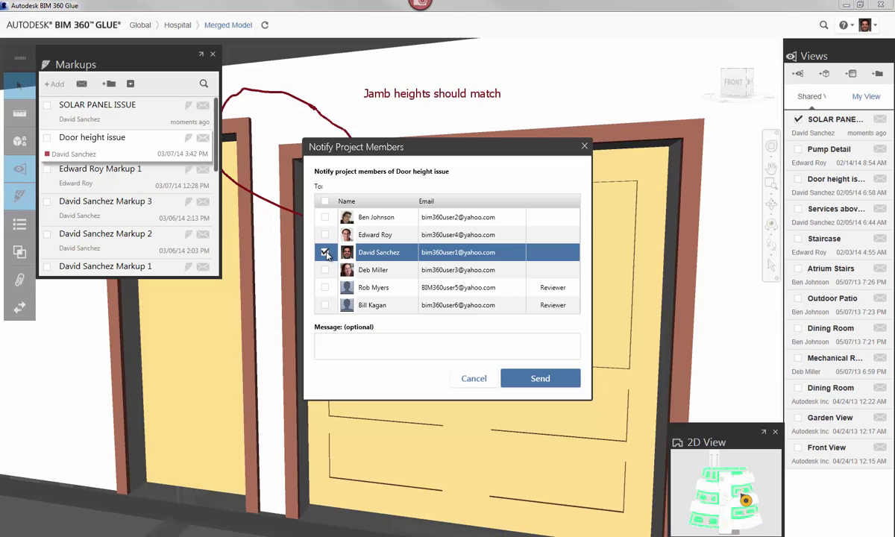
left_click(387, 341)
type("PLEASE SEE THE ERROR I FOUND THIS AFTERNOON. THIS NEEDS OUR ATTENTION")
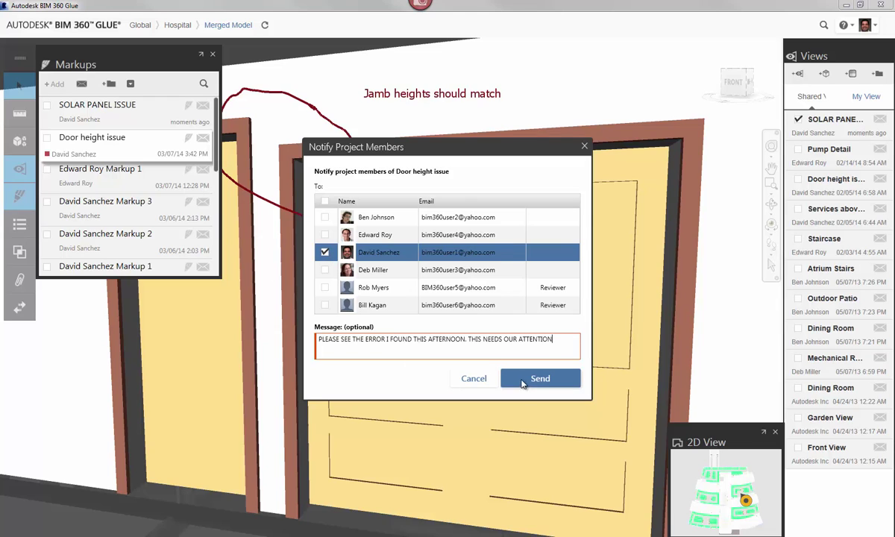
left_click(540, 379)
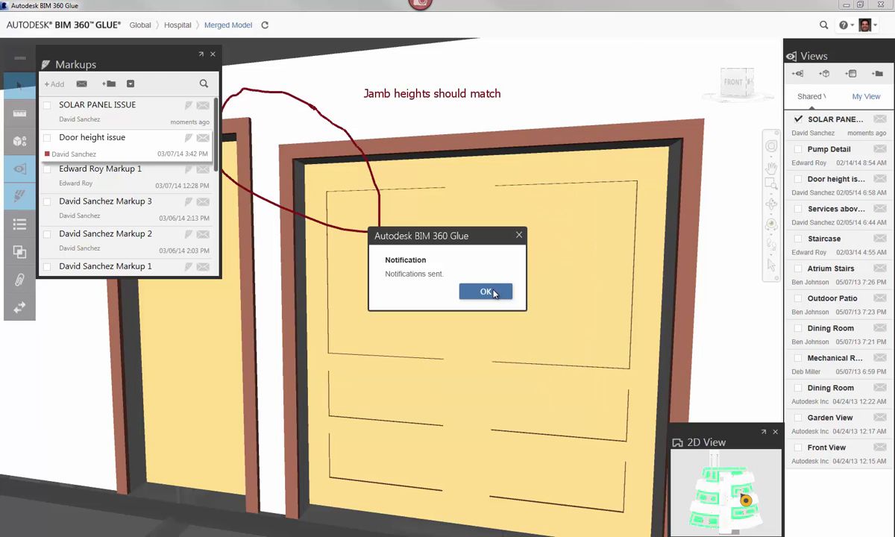
left_click(487, 292)
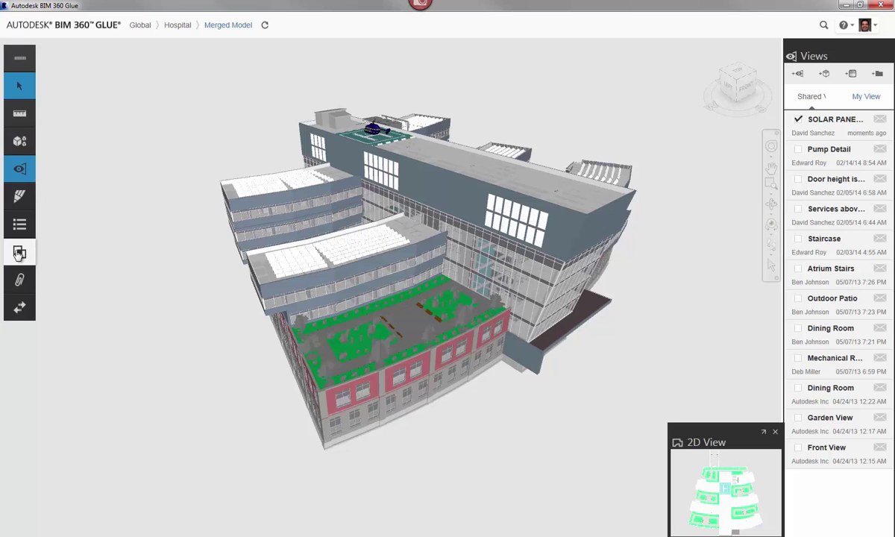
Examine Clash32 between the pipe and the floor in the Mech. VS Struct. results, and return to the list of clash result sets
left_click(19, 253)
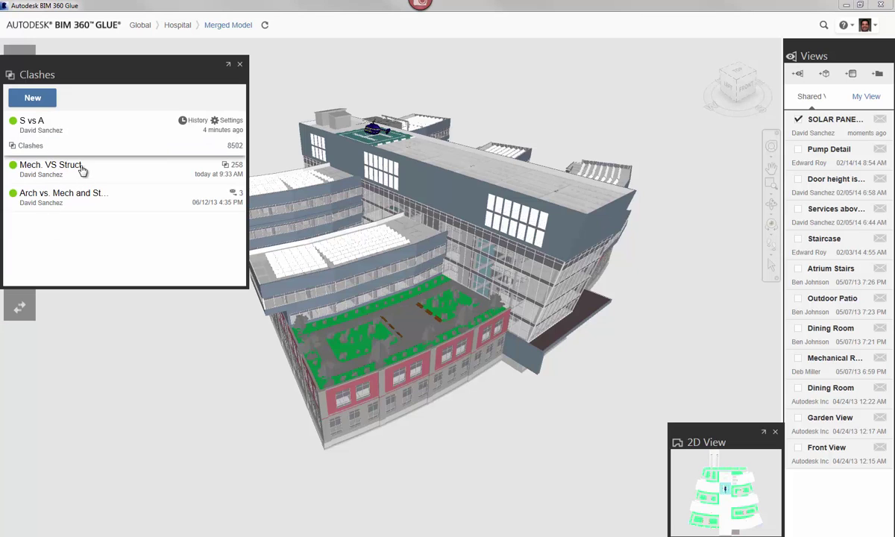
left_click(82, 170)
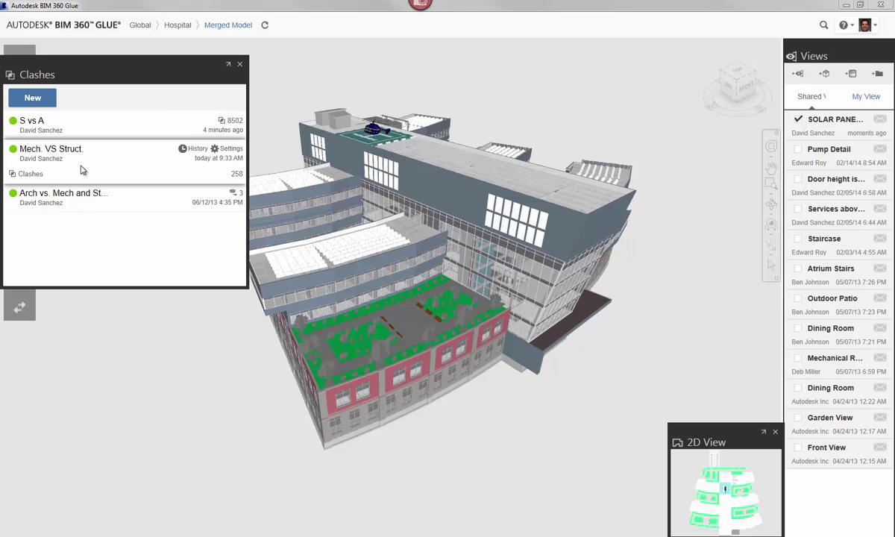
left_click(31, 173)
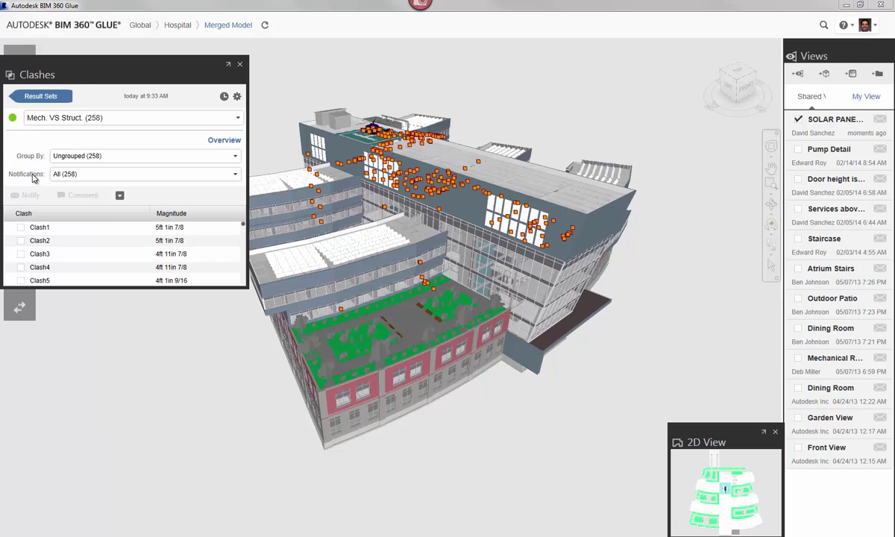
scroll(56, 258, "down", 9)
left_click(49, 272)
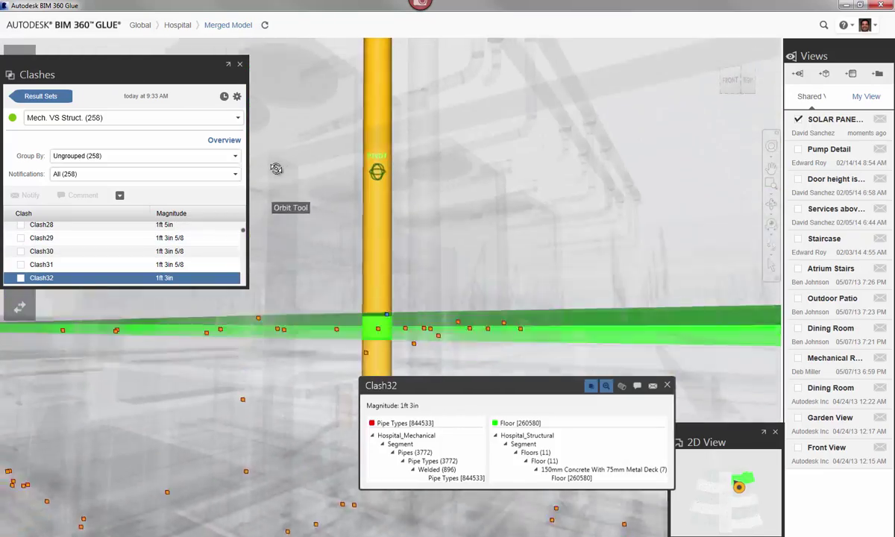
middle_click_drag(276, 168, 380, 224, "shift")
middle_click_drag(381, 224, 435, 156)
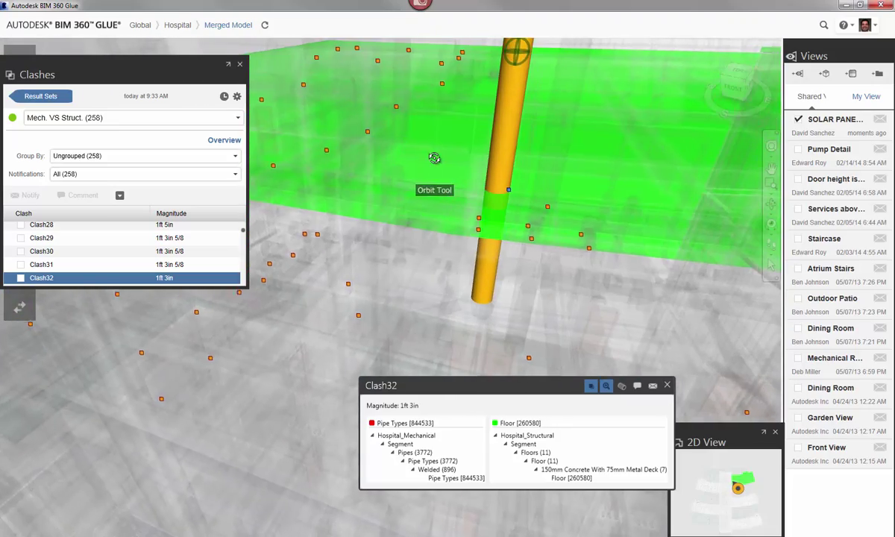
left_click(29, 97)
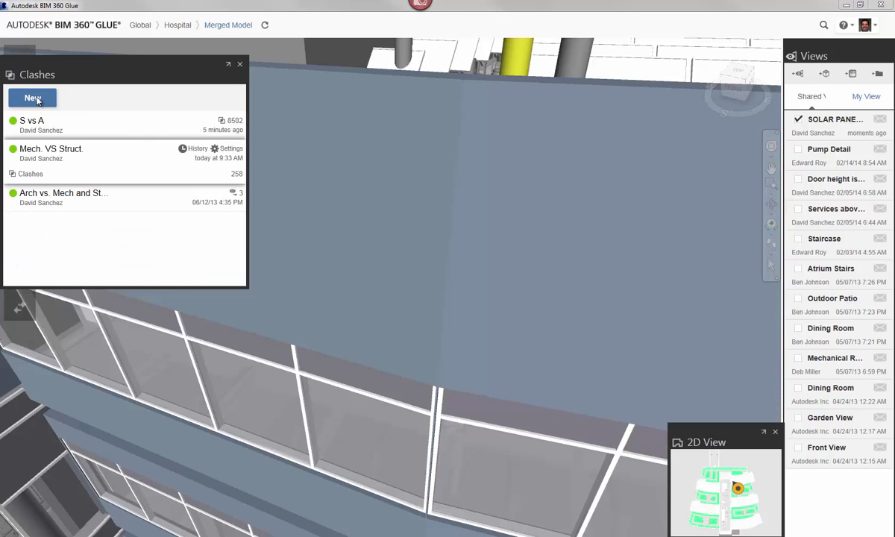
Run a new clash test named ARCH vs STRUCT comparing Hospital_Architectural to Hospital_Structural
left_click(35, 99)
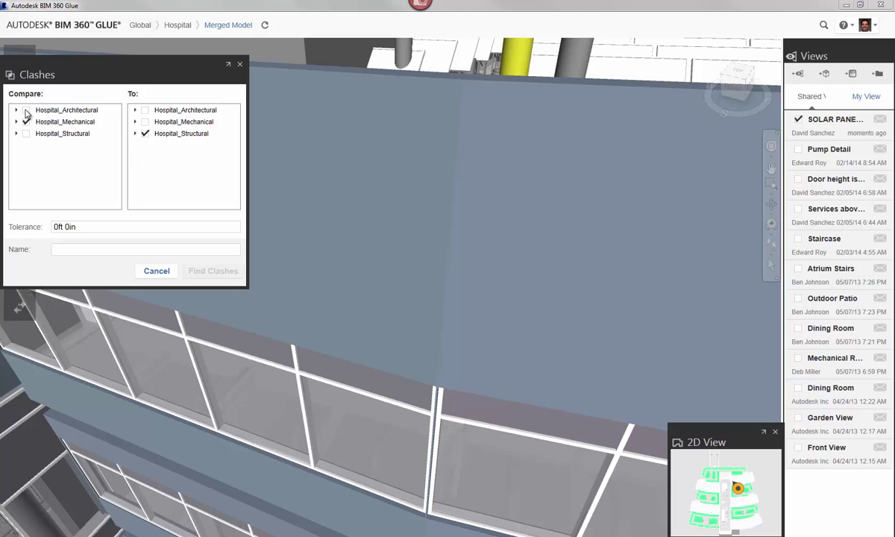
left_click(26, 122)
left_click(26, 111)
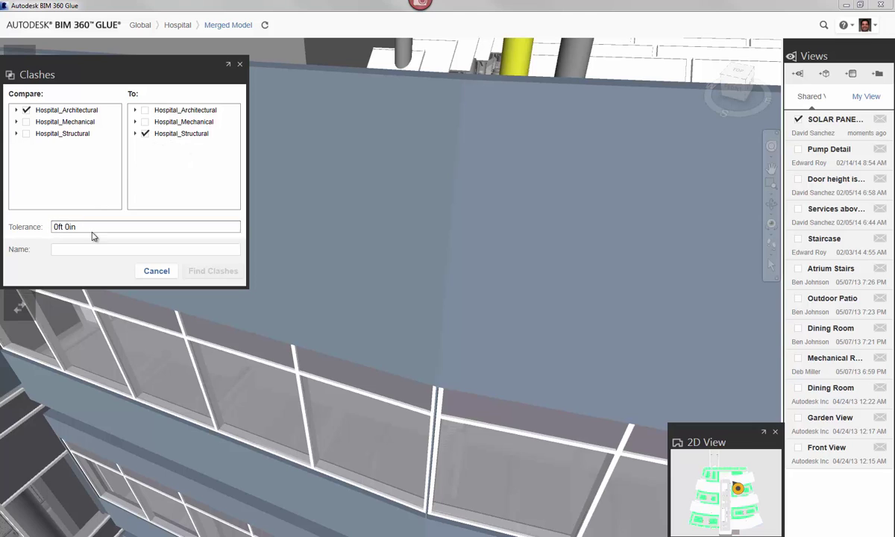
left_click(79, 251)
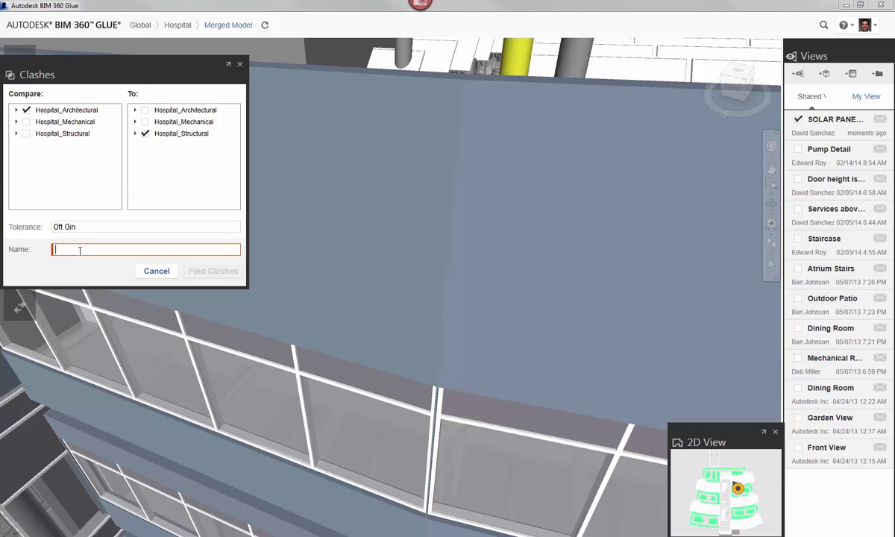
type("a")
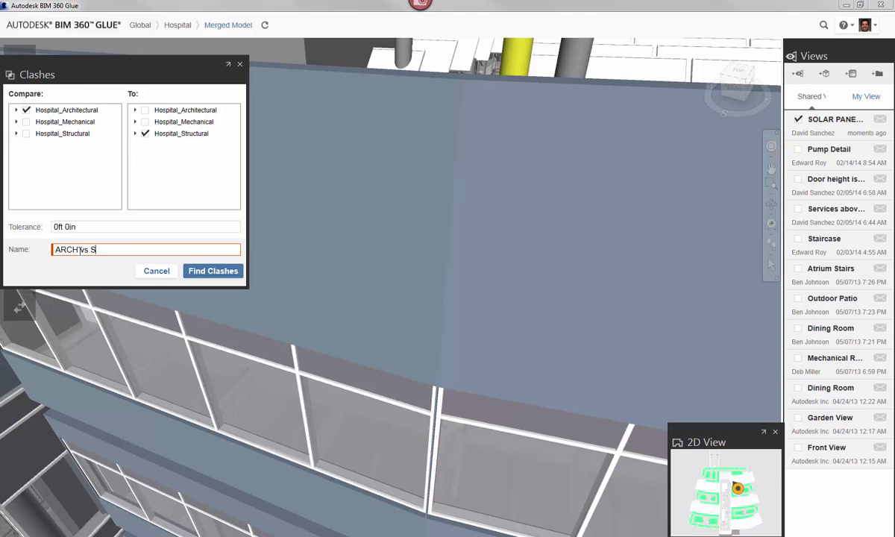
type("RCH vs STRUCT")
left_click(207, 274)
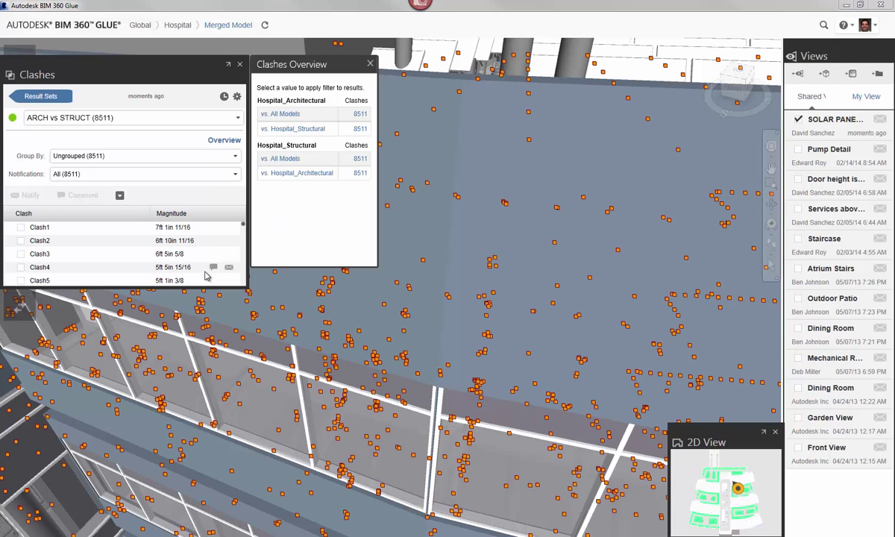
Examine Clash57 between the interior wall and the universal beam in the ARCH vs STRUCT results from several angles
scroll(116, 252, "down", 10)
left_click(116, 255)
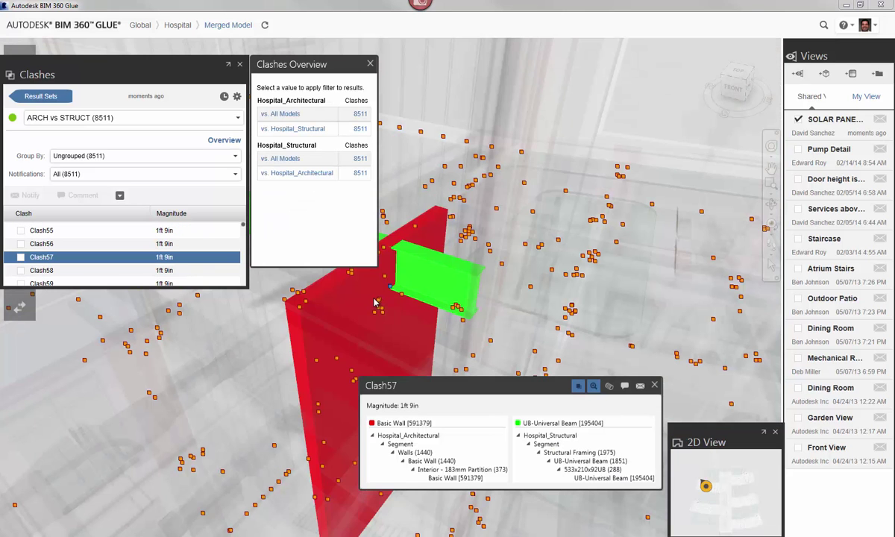
left_click(435, 275)
middle_click_drag(446, 298, 519, 281, "shift")
middle_click_drag(578, 274, 424, 278)
mouse_move(565, 268)
middle_mouse_down()
mouse_move(578, 262)
mouse_move(555, 270)
mouse_move(539, 262)
mouse_move(548, 267)
middle_mouse_up()
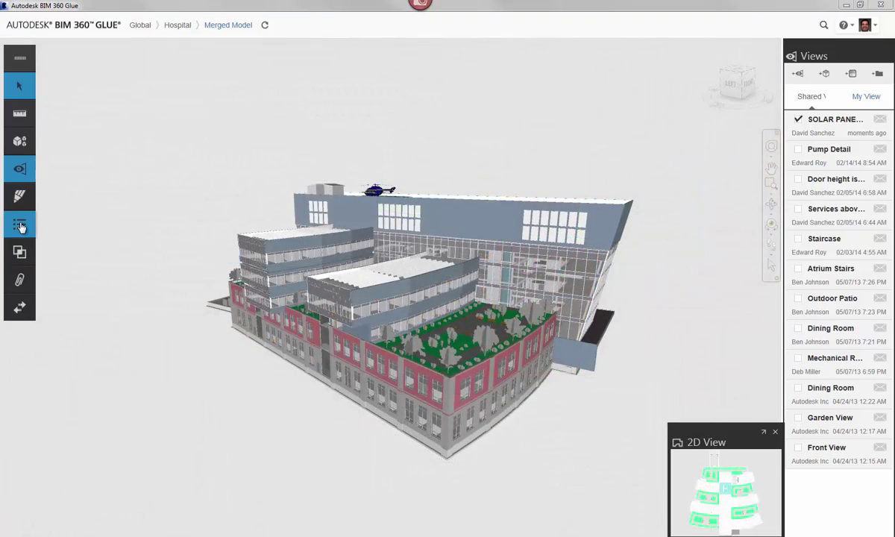
Review the activity history of the Merged Model, from the newest entries back to the early February 2014 ones
left_click(20, 225)
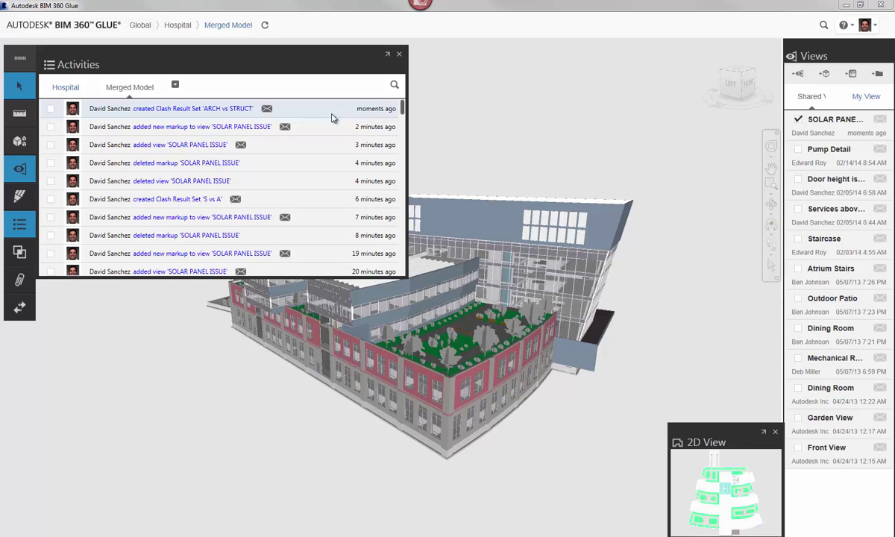
scroll(333, 117, "down", 10)
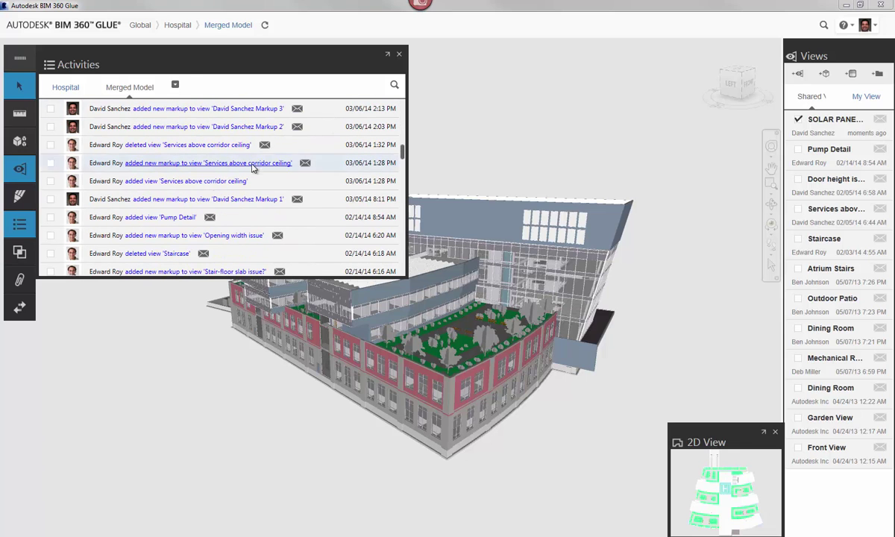
scroll(183, 224, "down", 10)
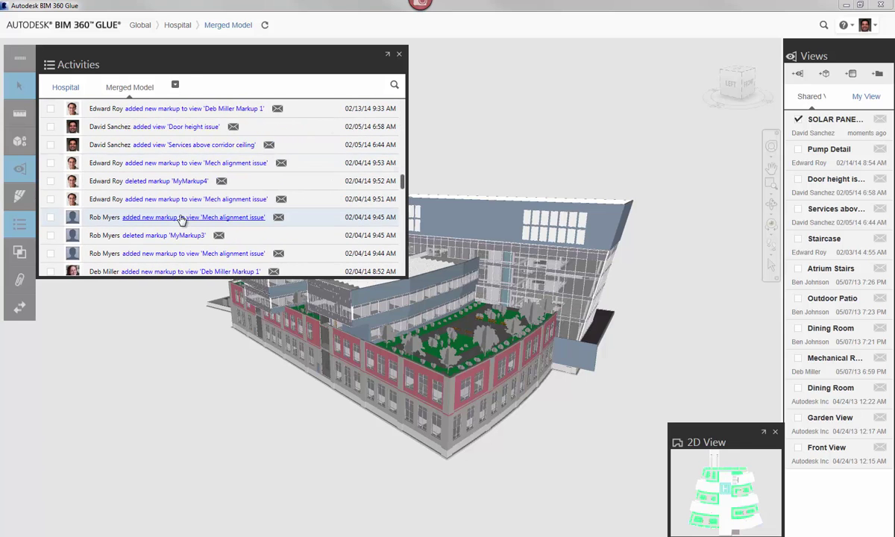
scroll(185, 228, "down", 10)
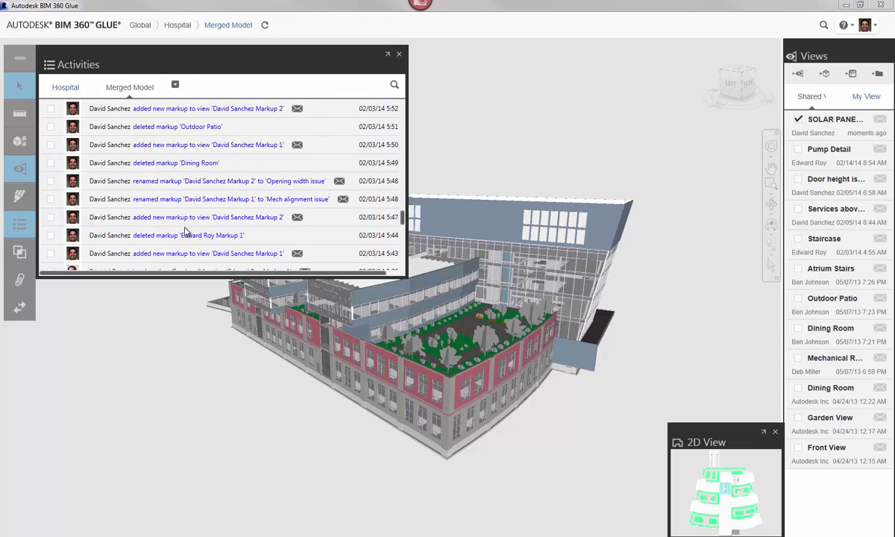
scroll(185, 231, "up", 20)
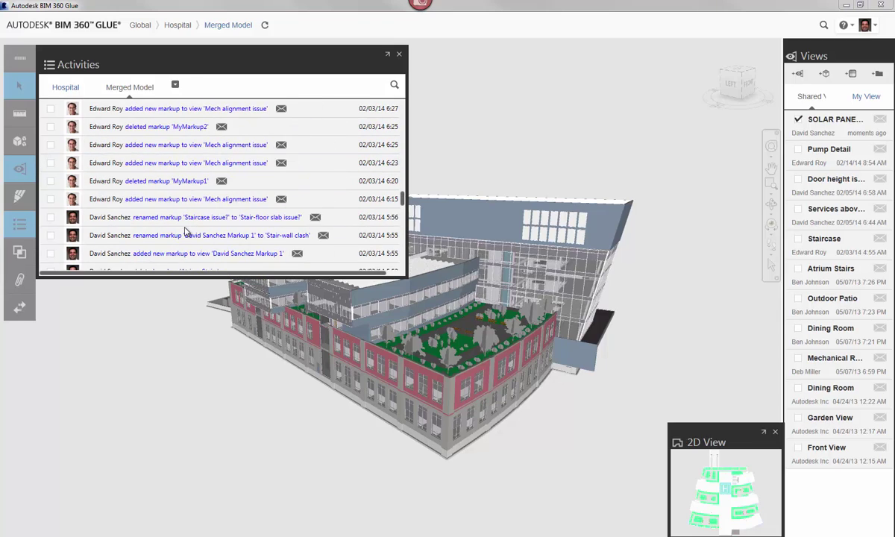